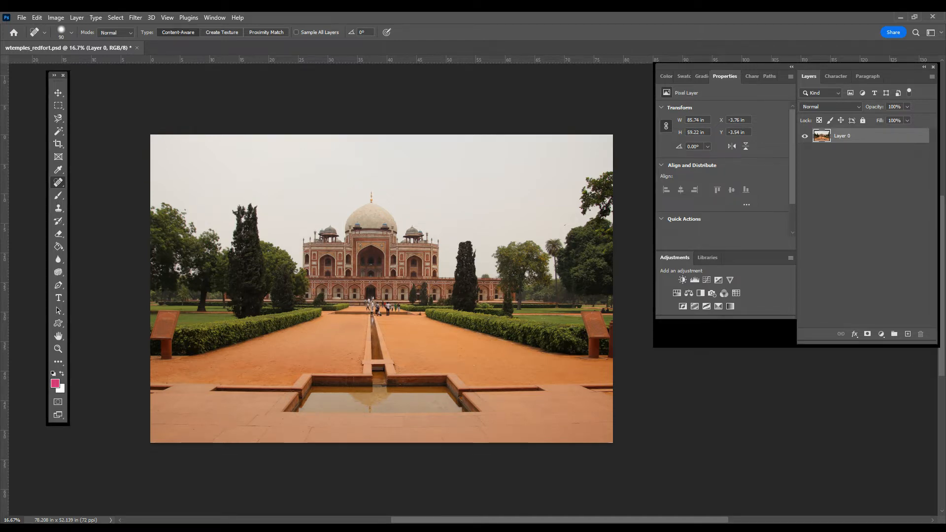
Close the Adjustments and Properties panel groups so that only the Layers group remains open.
click(832, 473)
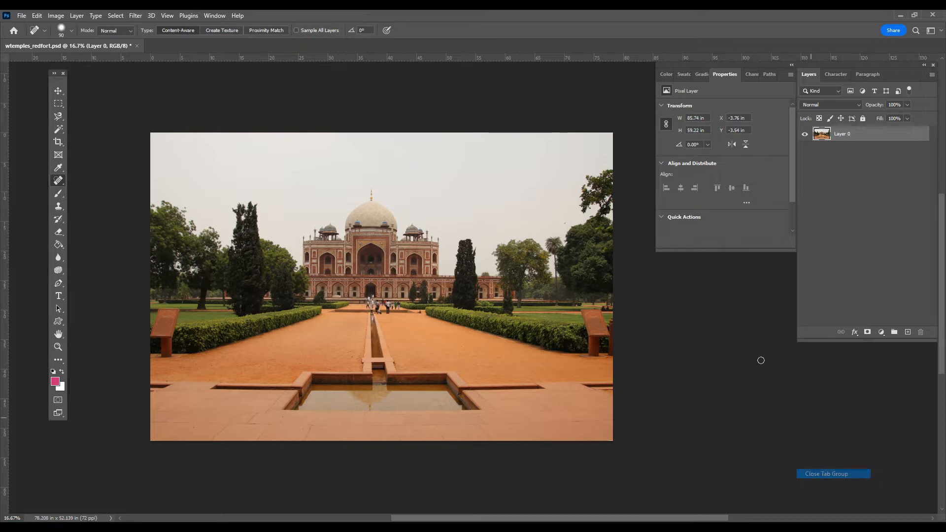
click(790, 74)
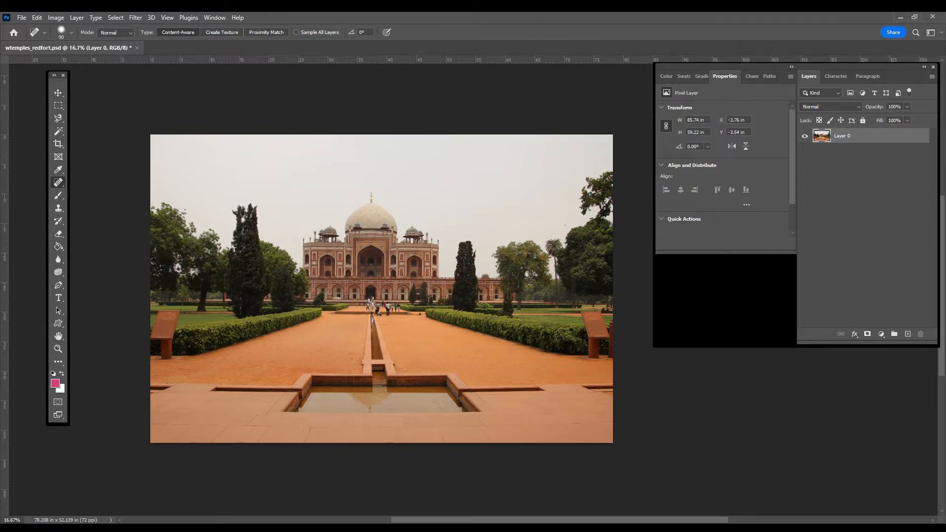
click(718, 100)
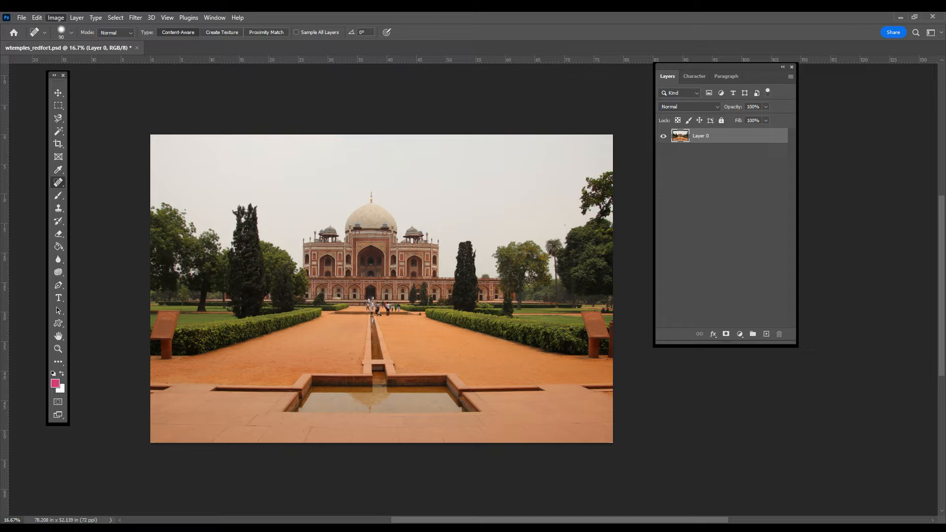
Try a direct Brightness/Contrast adjustment on the photo with brightness 15 and contrast 22.
mouse_move(74, 43)
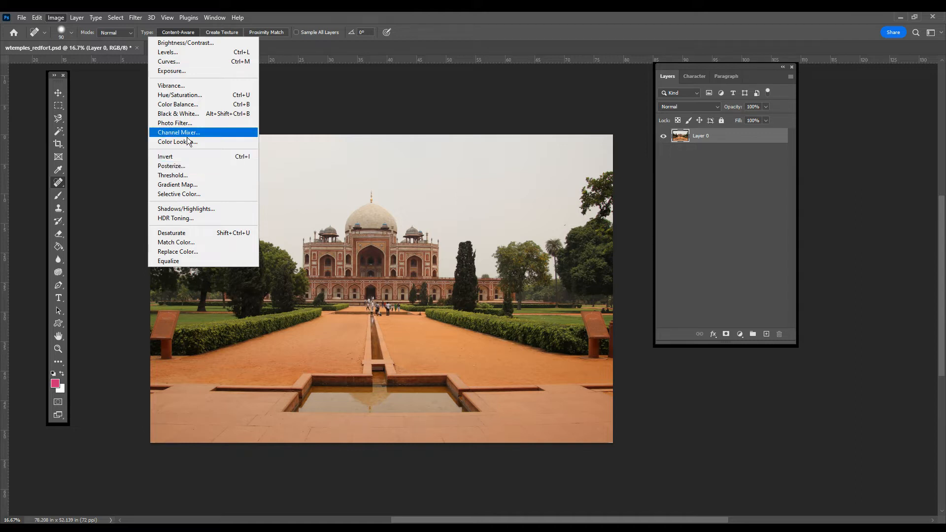
click(183, 43)
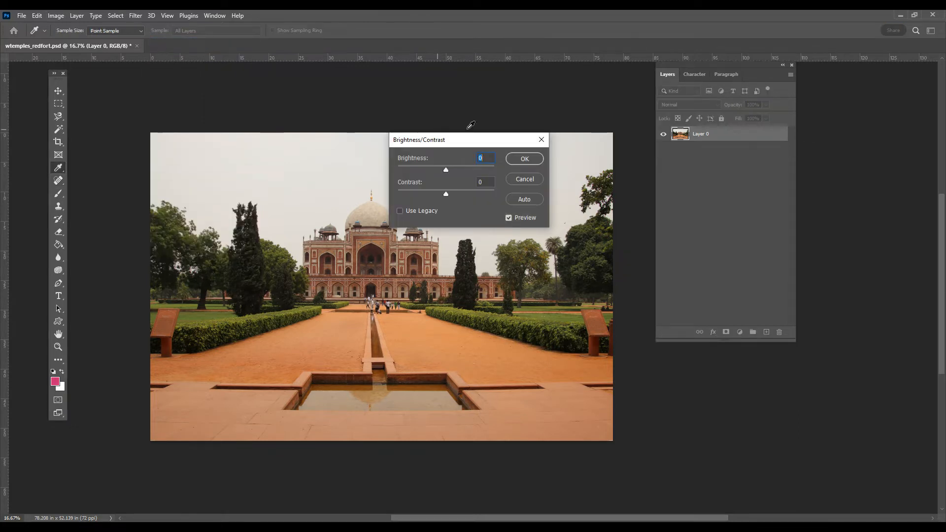
text(14)
drag(450, 170, 457, 194)
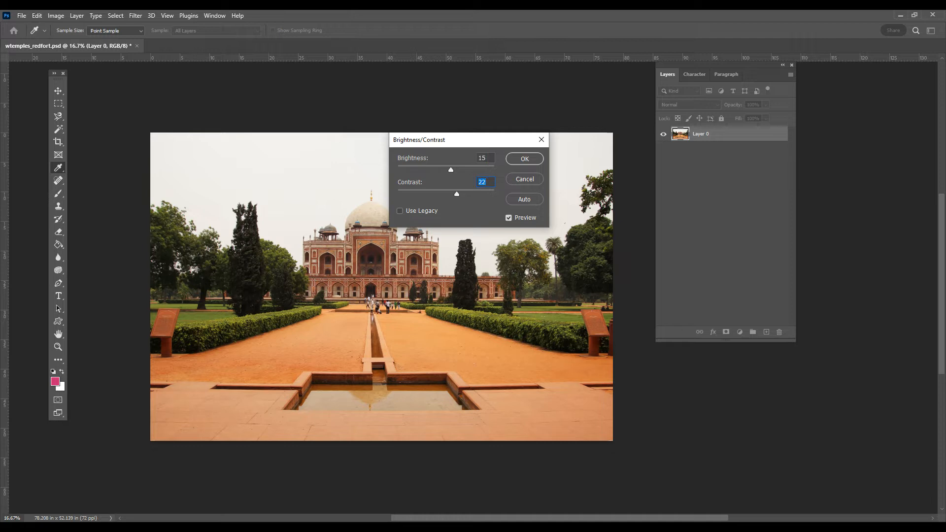
click(525, 159)
key(j)
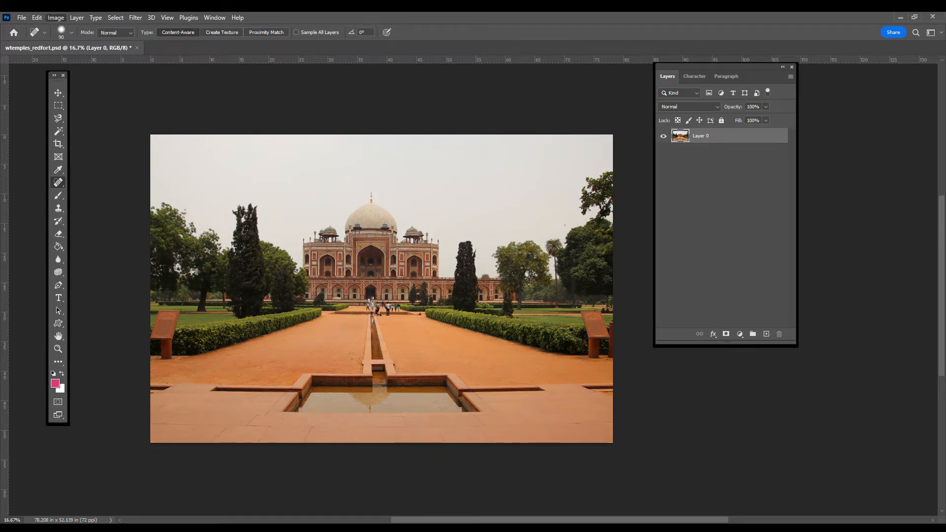
click(55, 18)
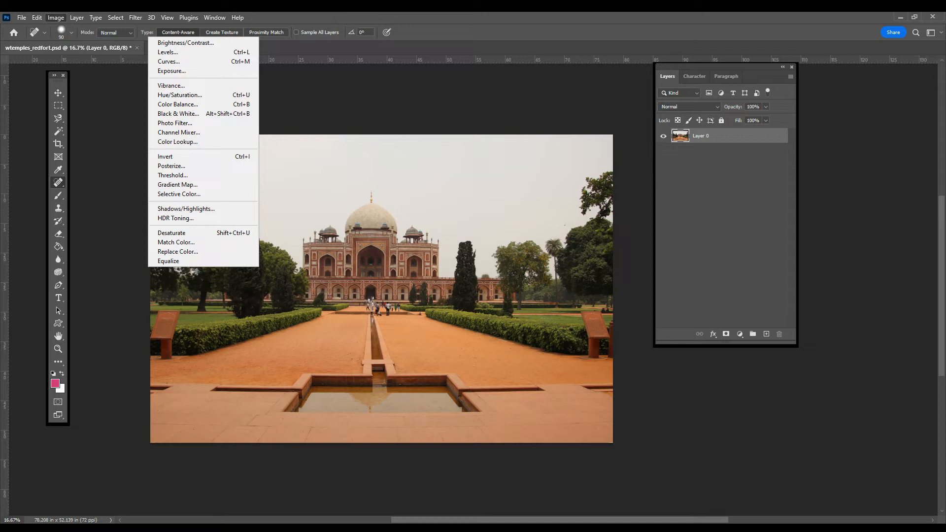
click(55, 20)
click(55, 18)
click(456, 113)
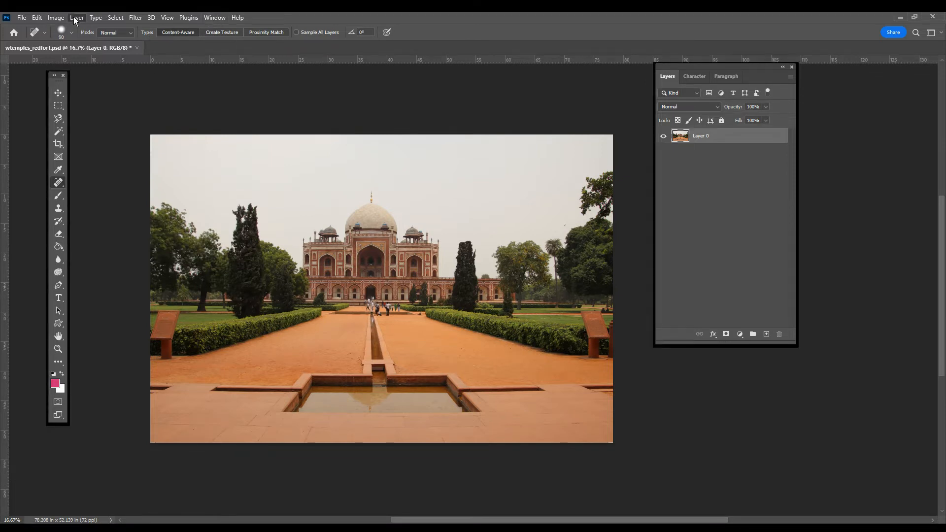
mouse_move(113, 147)
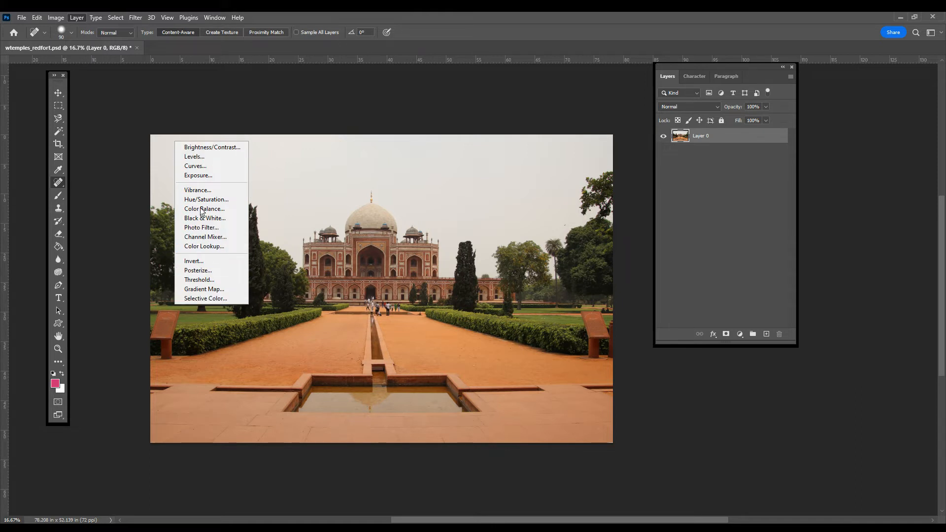
click(164, 21)
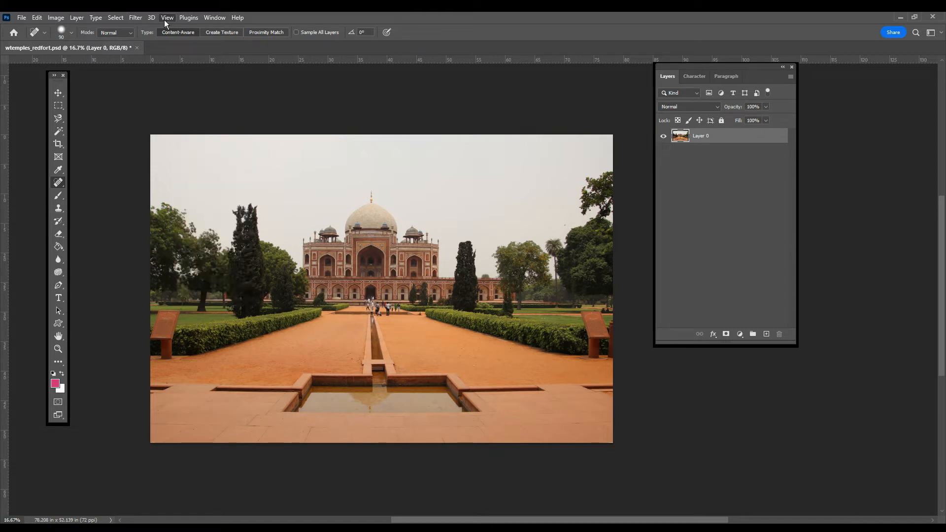
Show the Adjustments panel again and look through the adjustment layer types offered for the photo layer.
click(213, 18)
click(232, 92)
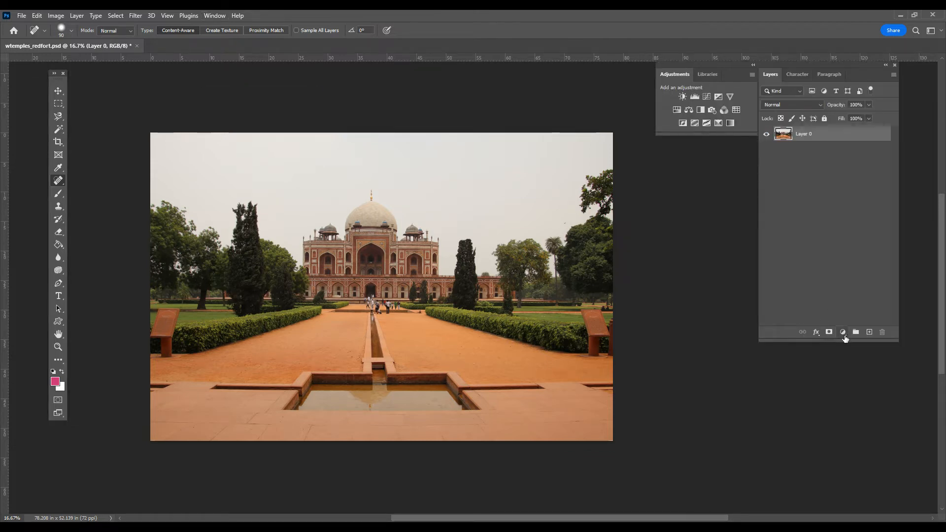
click(843, 334)
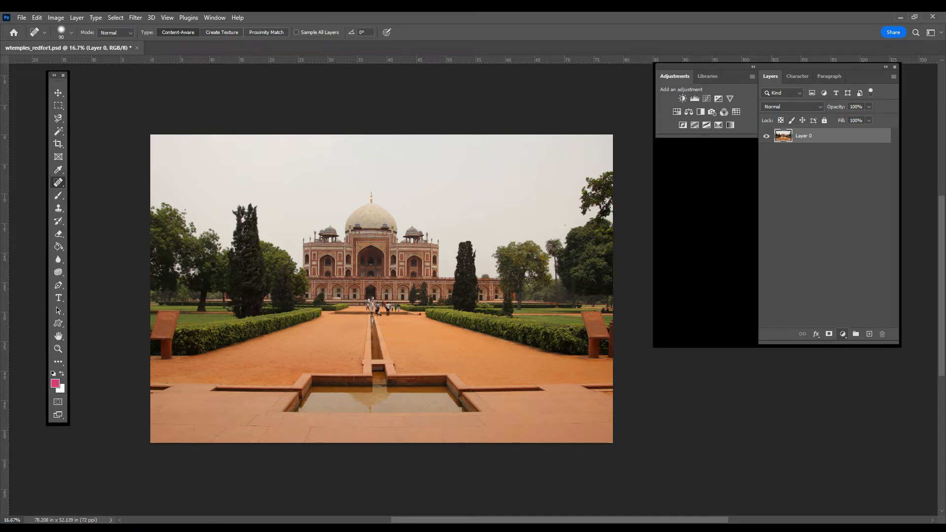
click(784, 215)
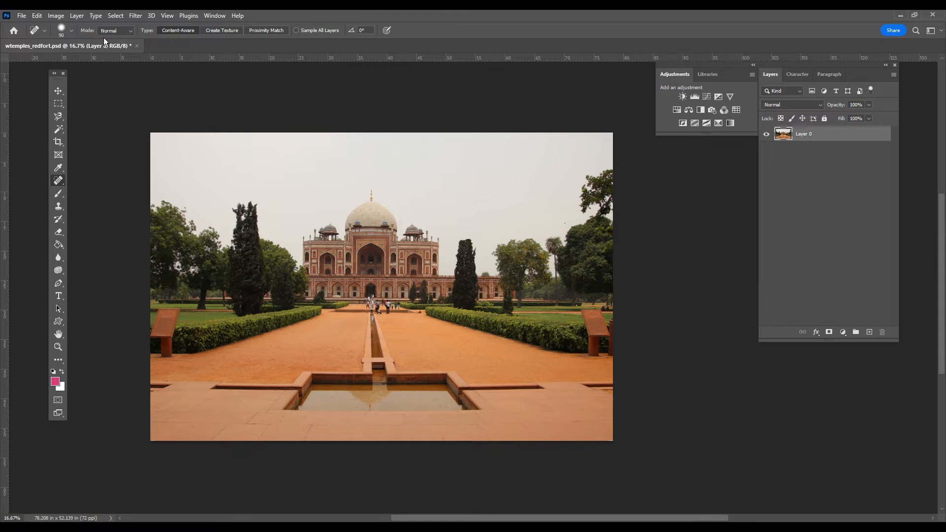
click(209, 16)
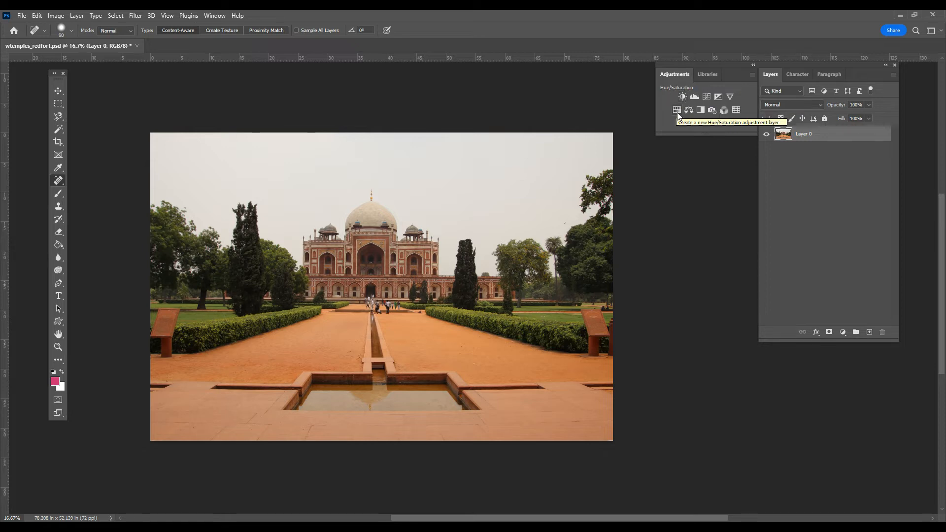
Add a Brightness/Contrast adjustment layer above the photo and apply its automatic correction.
click(682, 97)
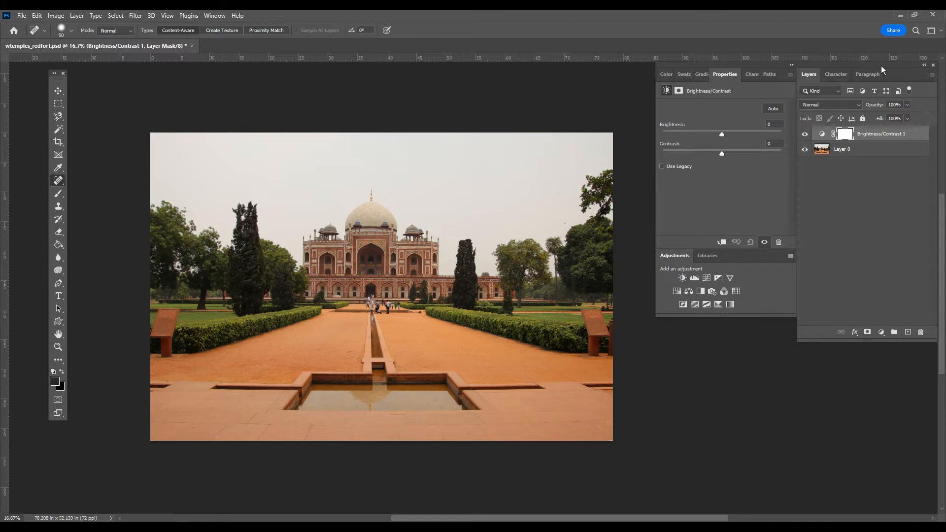
drag(880, 66, 864, 66)
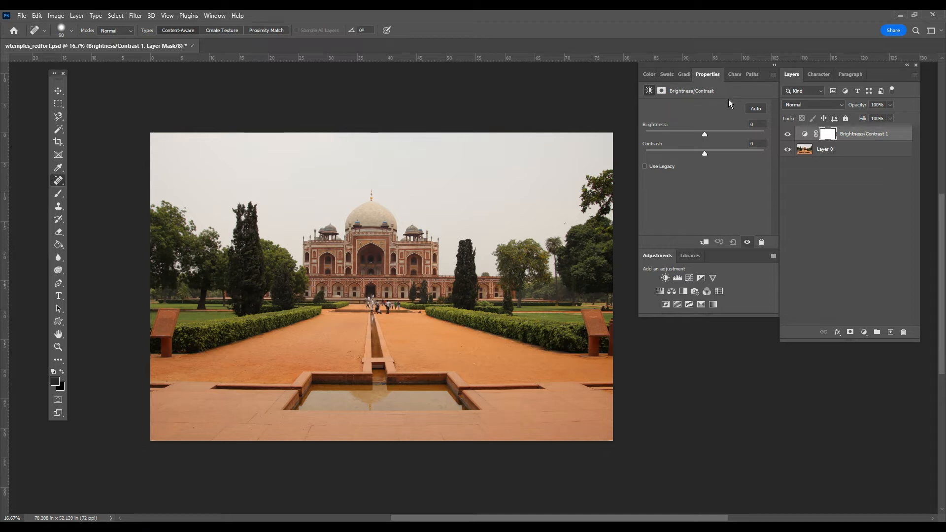
click(756, 109)
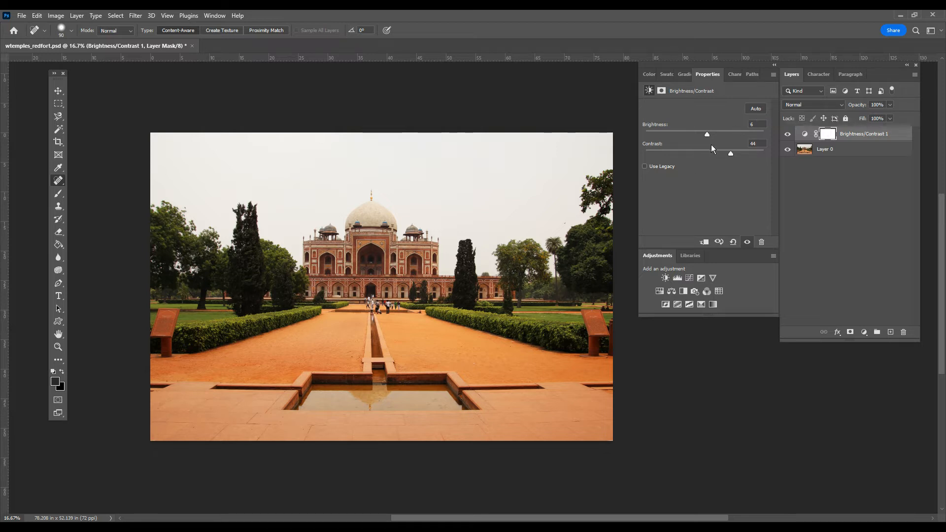
Try different brightness and contrast amounts on the adjustment layer and settle on brightness 8 and contrast 31.
drag(707, 135, 709, 134)
drag(731, 153, 711, 136)
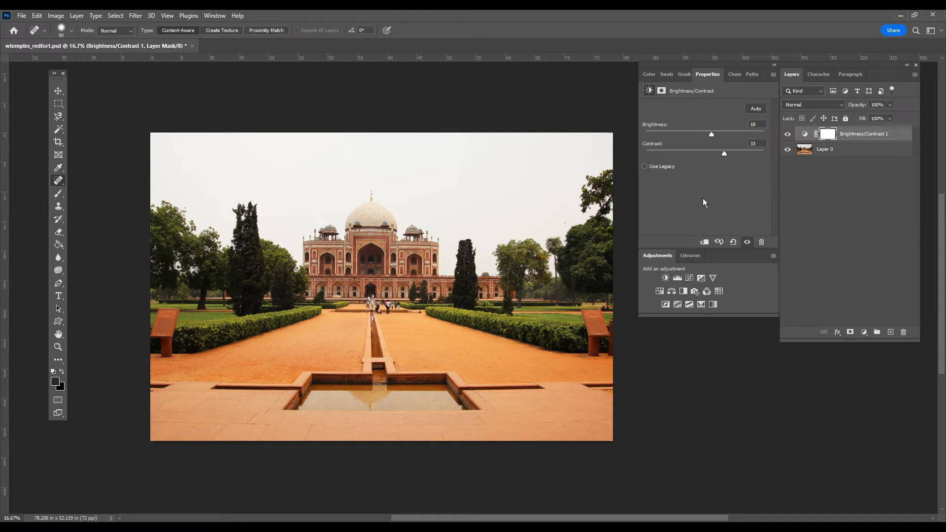
drag(724, 153, 741, 153)
drag(711, 135, 722, 137)
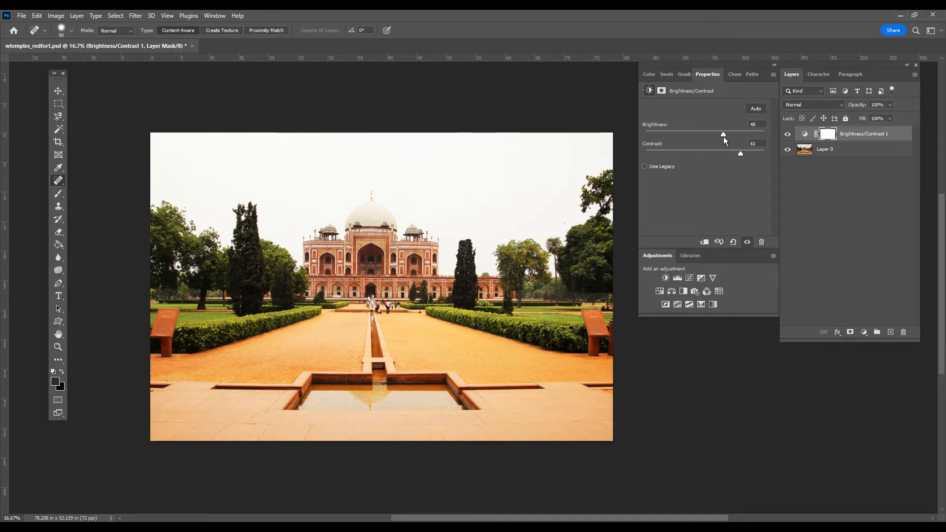
drag(727, 133, 722, 152)
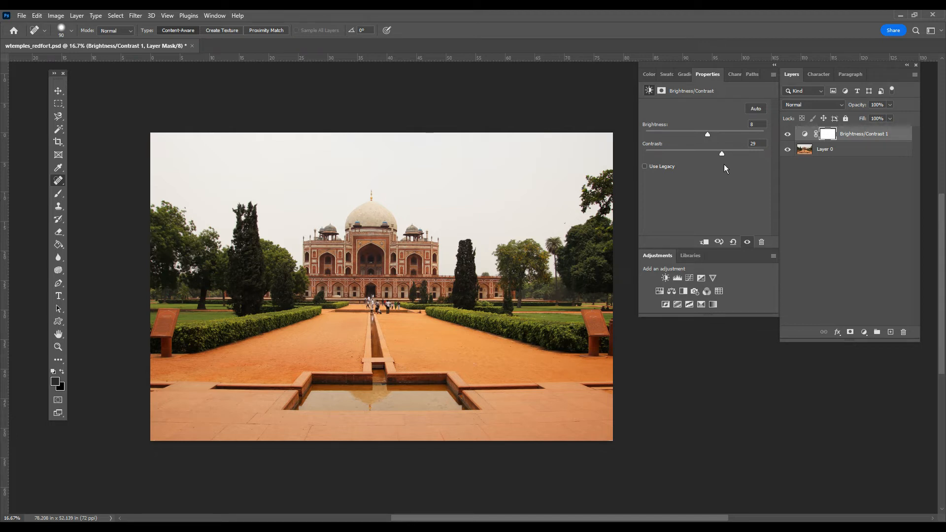
drag(721, 151, 723, 146)
Reduce the workspace to a shortened Layers panel with a detached Adjustments panel beside it, closing Properties and Libraries.
drag(658, 256, 658, 336)
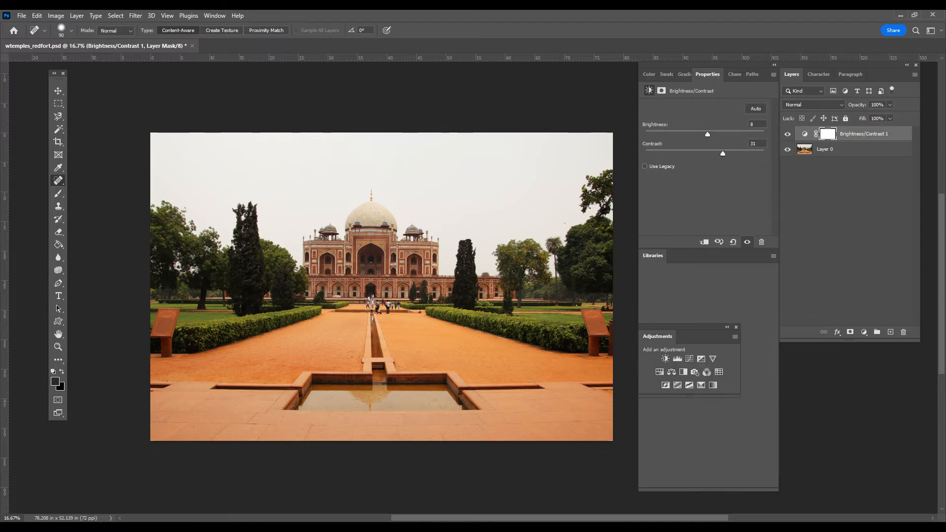
click(772, 73)
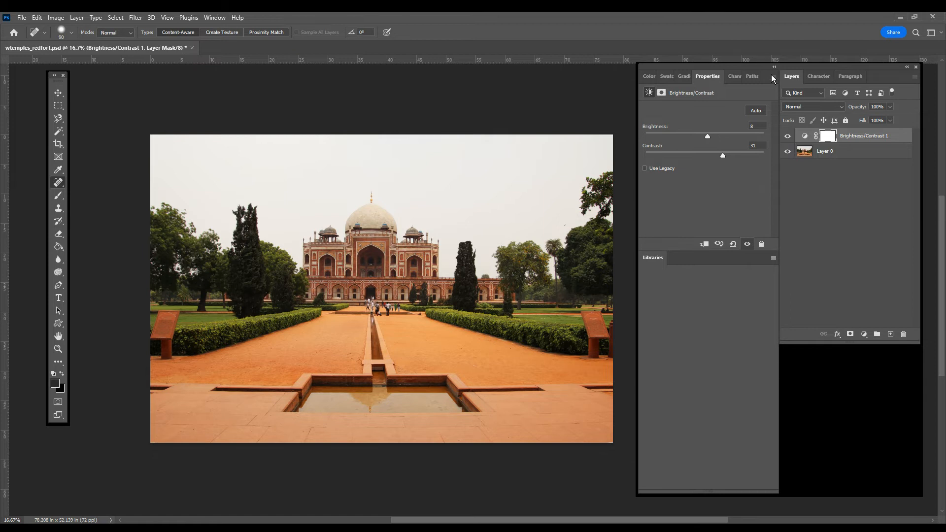
click(710, 269)
click(773, 75)
click(803, 88)
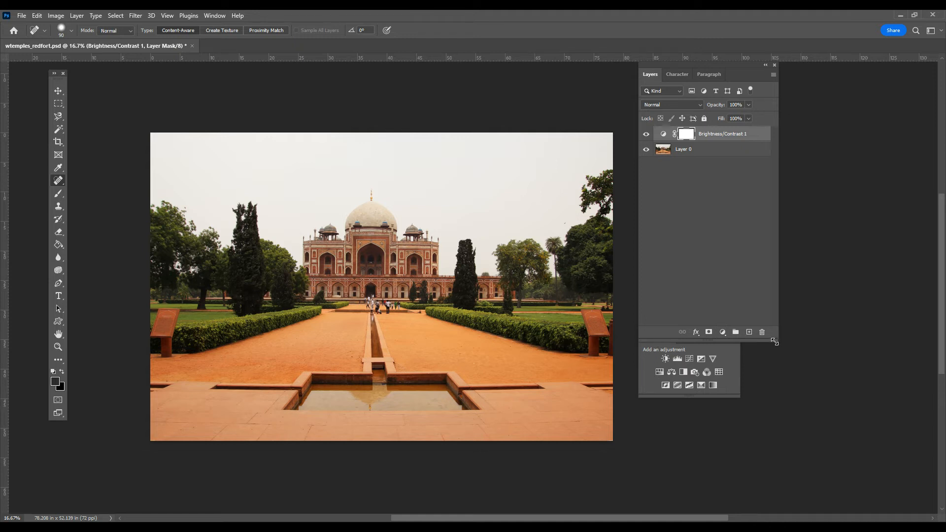
drag(777, 341, 766, 298)
drag(675, 326, 808, 105)
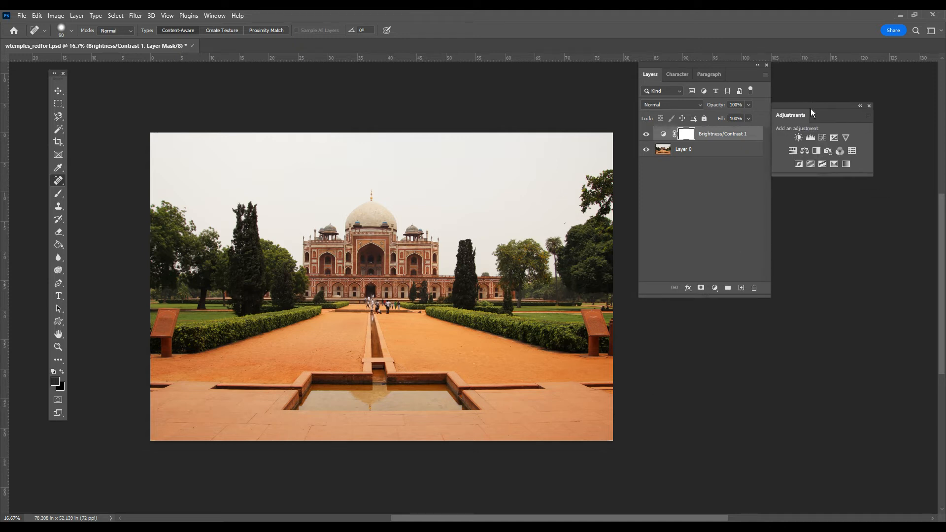
Add a Hue/Saturation adjustment layer above the Brightness/Contrast layer and apply the Increase Saturation preset.
click(792, 150)
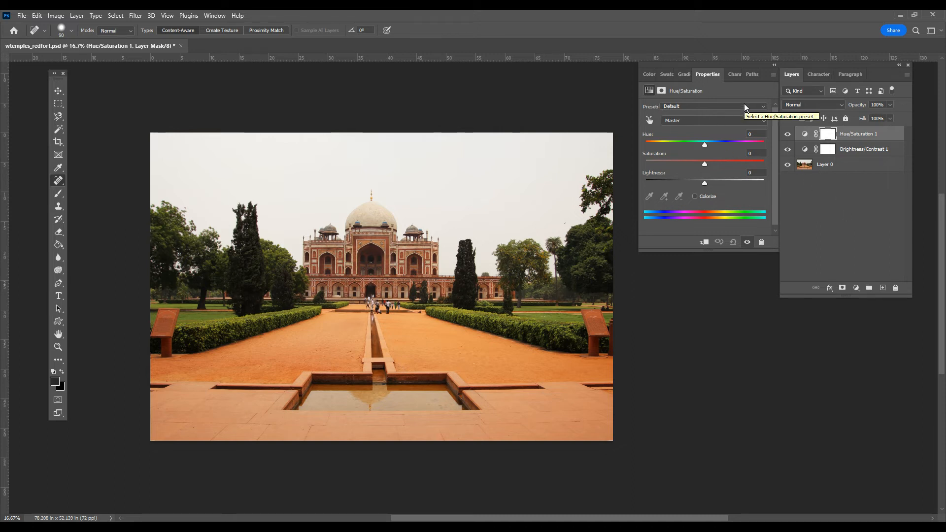
click(761, 107)
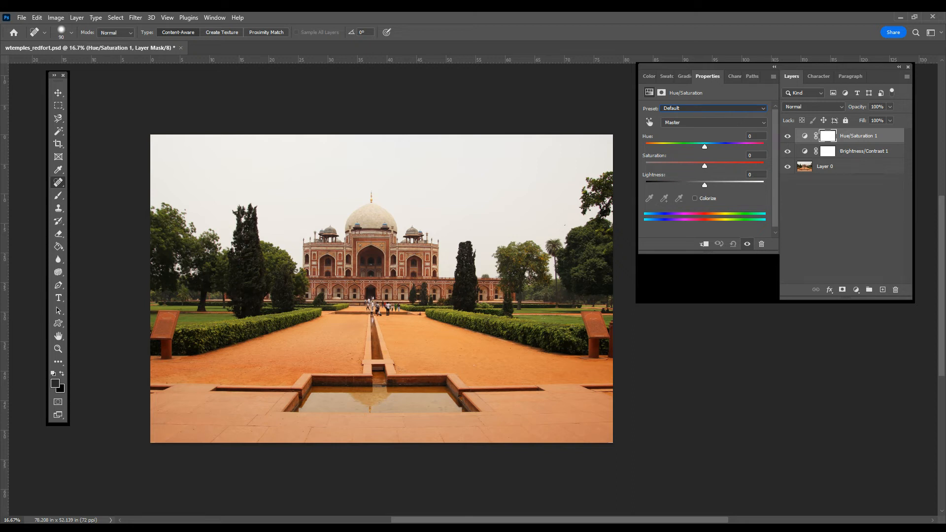
click(700, 148)
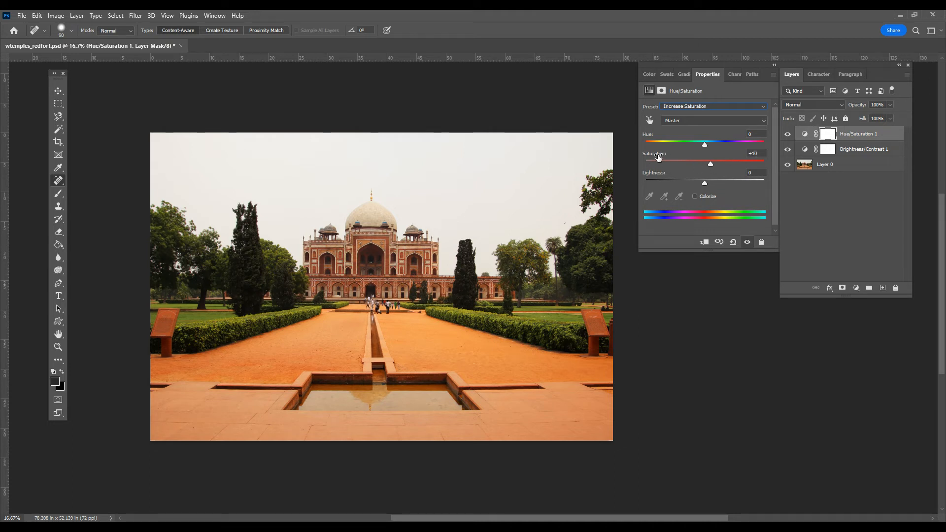
Test stronger and weaker saturation on the Hue/Saturation layer and set its saturation to 8.
drag(711, 163, 732, 167)
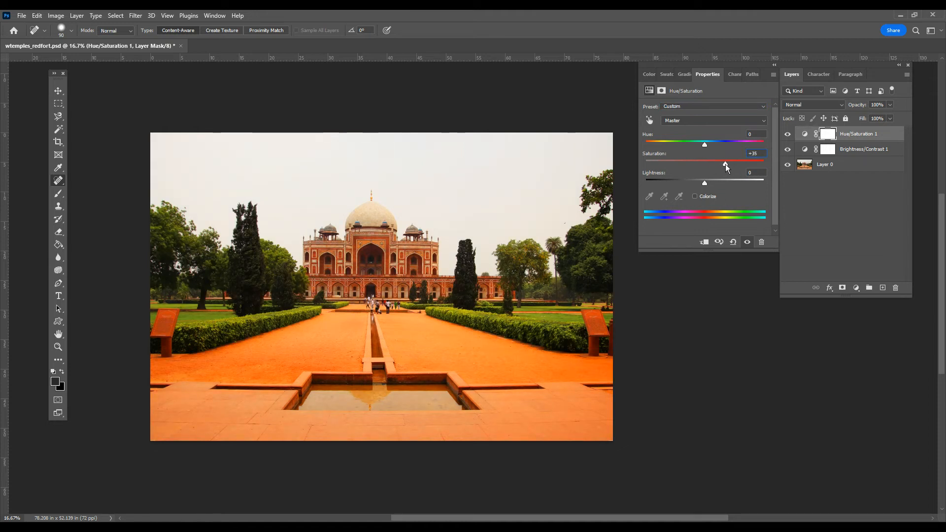
click(657, 156)
drag(657, 157, 644, 157)
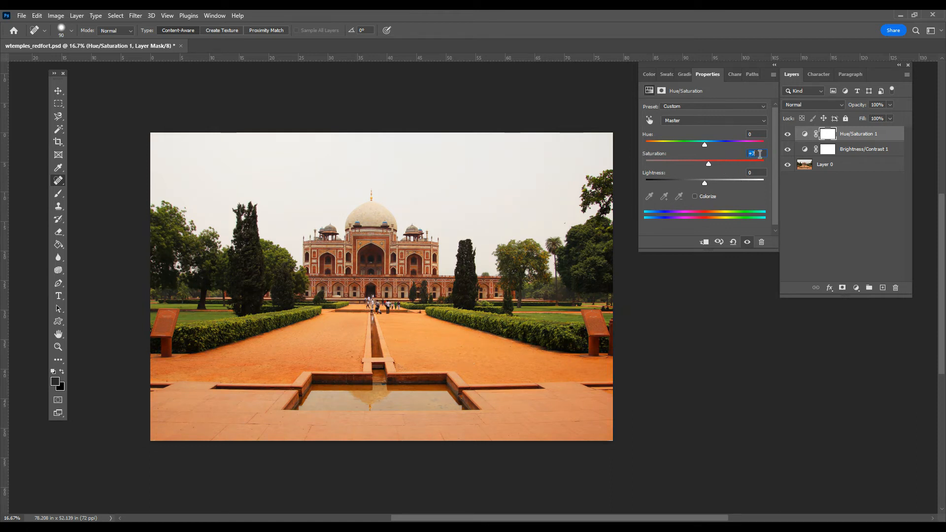
text(8)
key(Return)
Try other hue and lightness values on the Hue/Saturation layer, and deselect the layer.
drag(712, 147, 706, 148)
click(753, 134)
mouse_move(705, 184)
mouse_down()
mouse_move(718, 181)
mouse_move(704, 185)
mouse_up()
click(838, 209)
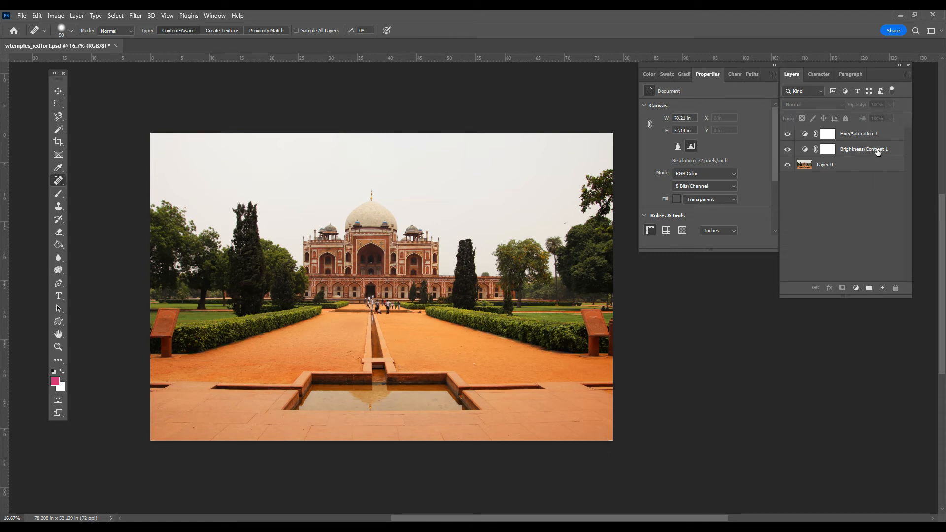
Reduce the contrast of the existing Brightness/Contrast adjustment layer to 23 and deselect the layer.
click(805, 152)
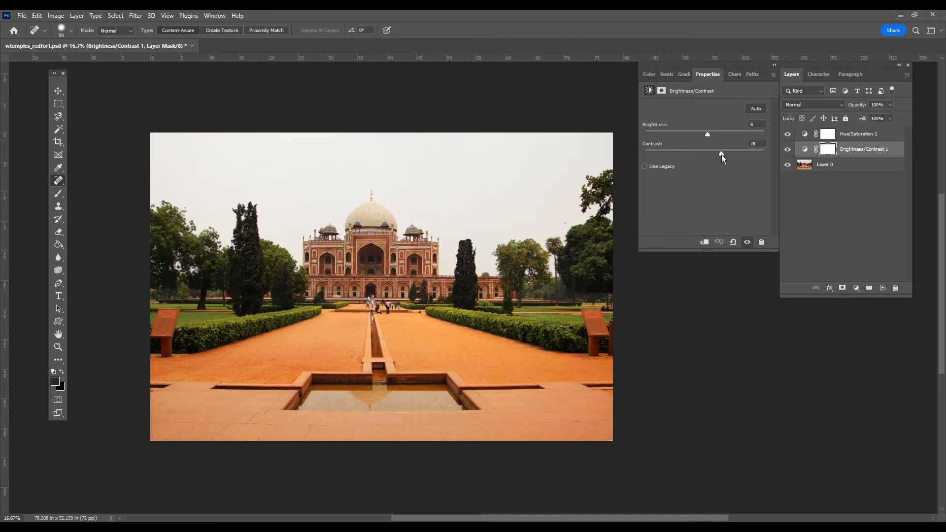
mouse_move(723, 156)
mouse_down()
mouse_move(701, 159)
mouse_move(737, 160)
mouse_move(715, 153)
mouse_up()
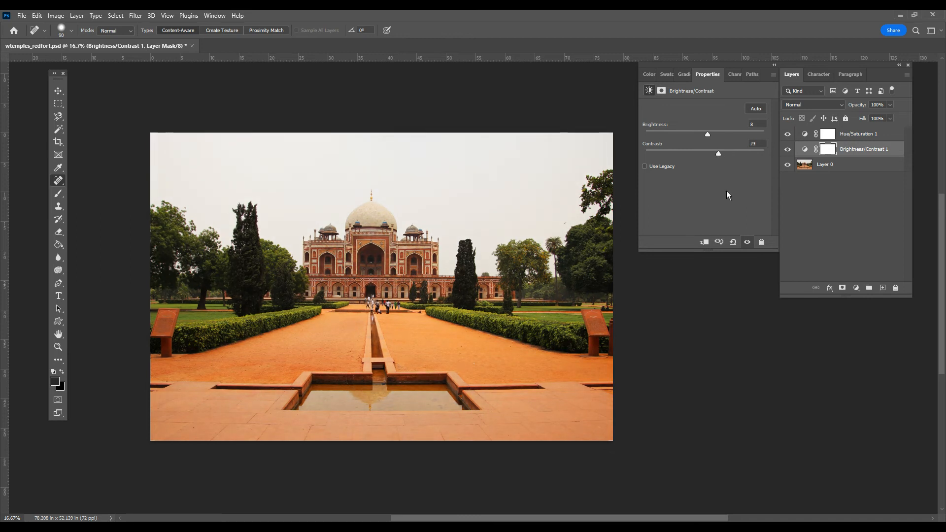
click(882, 211)
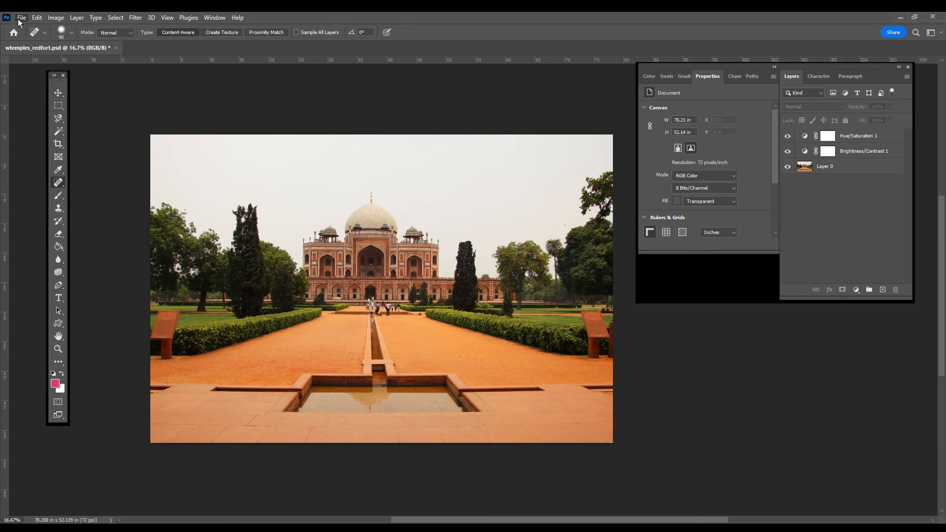
Save the layered document as a Photoshop file in the adjustment layers folder under its current name, replacing the existing version.
key(ctrl+shift+s)
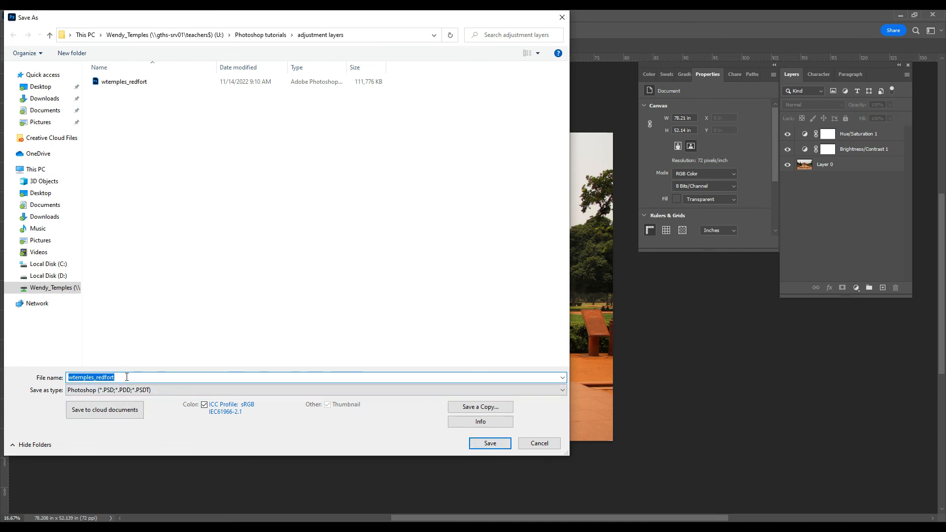
click(497, 444)
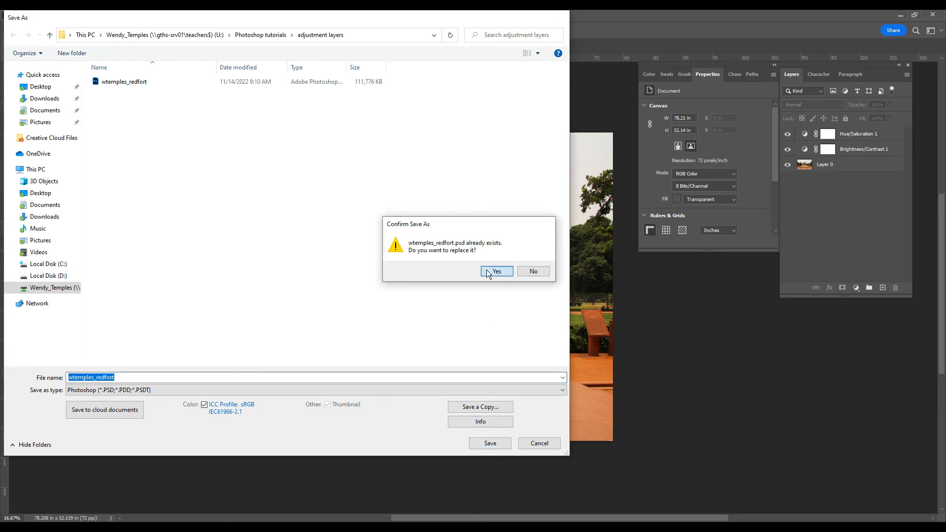
click(496, 272)
key(Return)
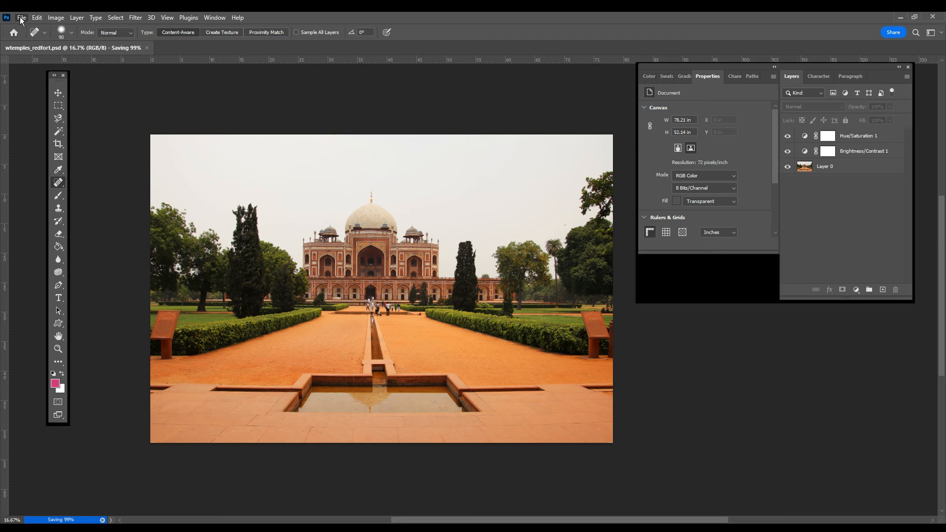
Quick-export the photo as a JPG into the adjustment layers folder within Photoshop tutorials, keeping the file name and replacing the existing JPG.
mouse_move(79, 169)
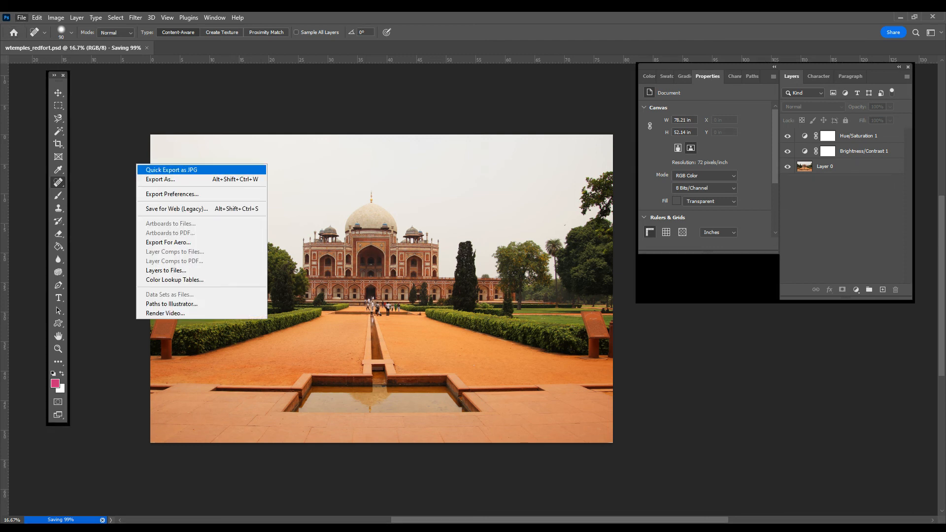
click(175, 170)
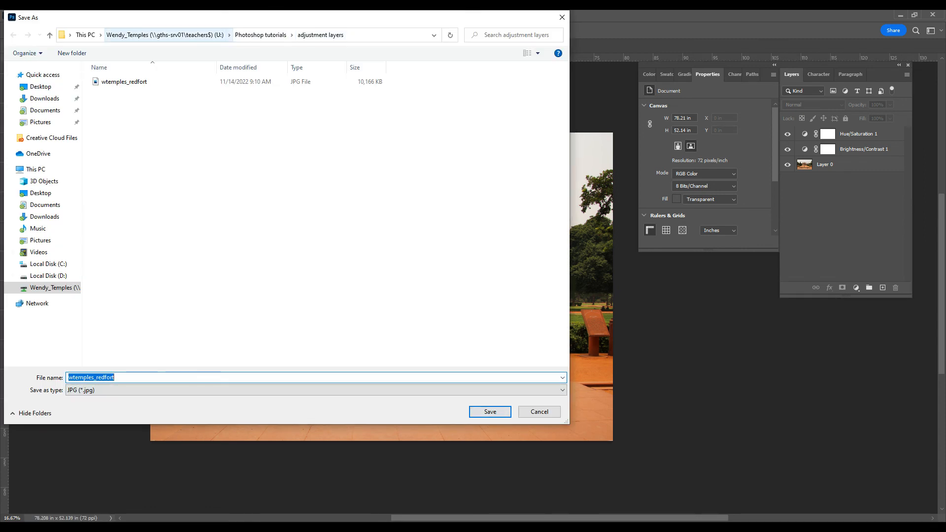
click(260, 34)
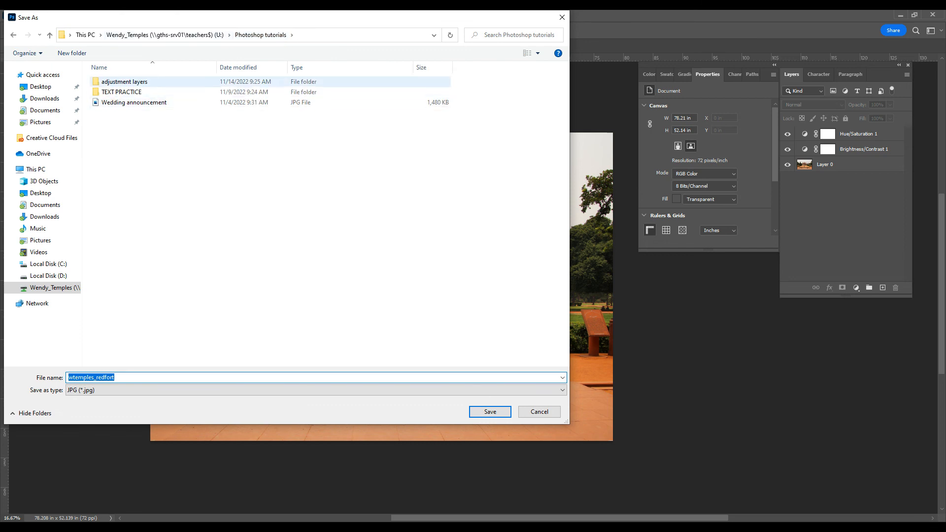
double_click(128, 86)
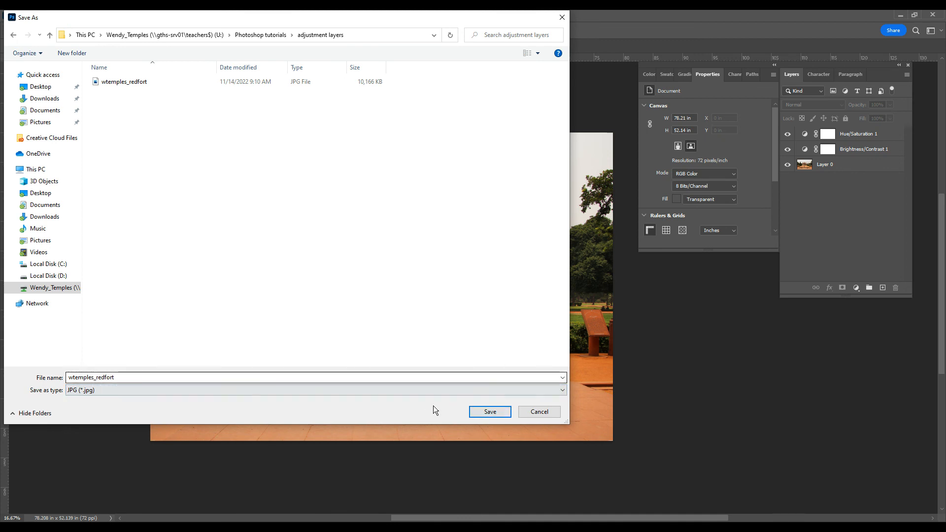
click(503, 411)
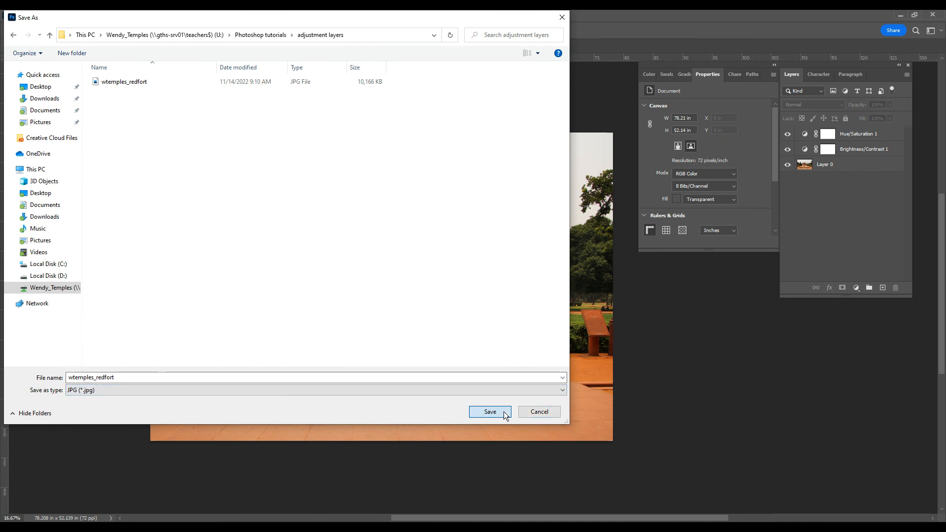
click(496, 271)
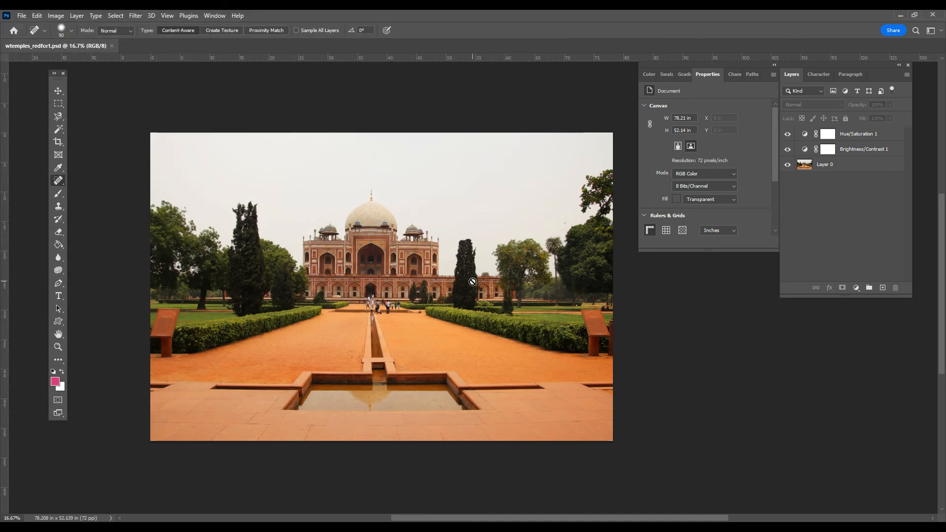